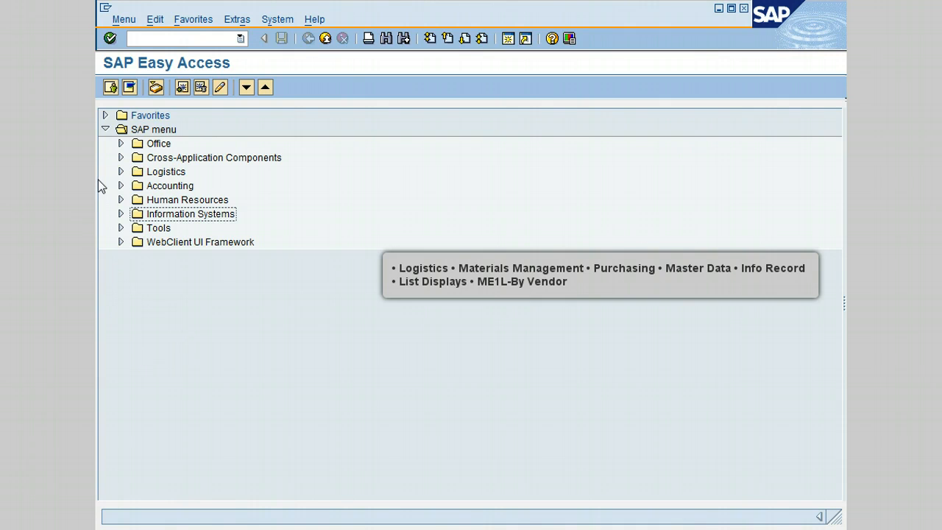
- Open the ME1L By Vendor list display for info records within Logistics, Materials Management, Purchasing, Master Data
left_click(121, 171)
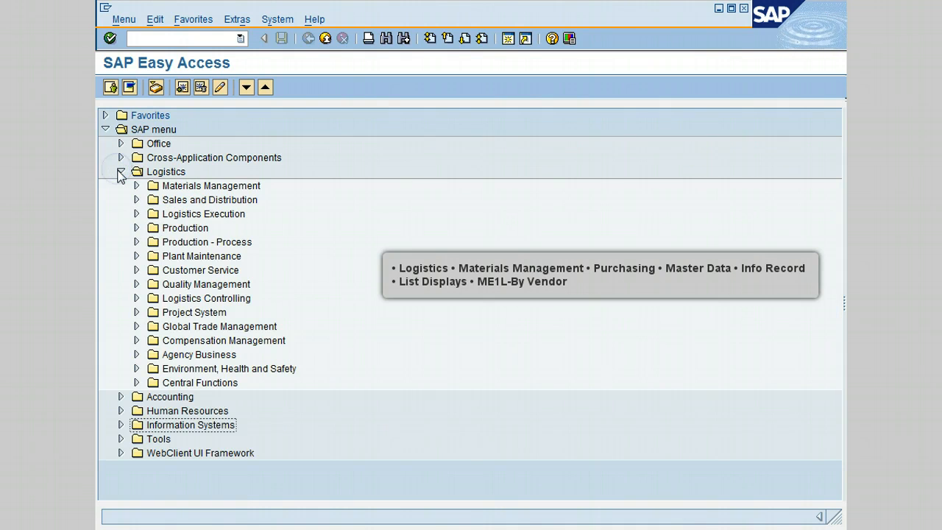
left_click(137, 185)
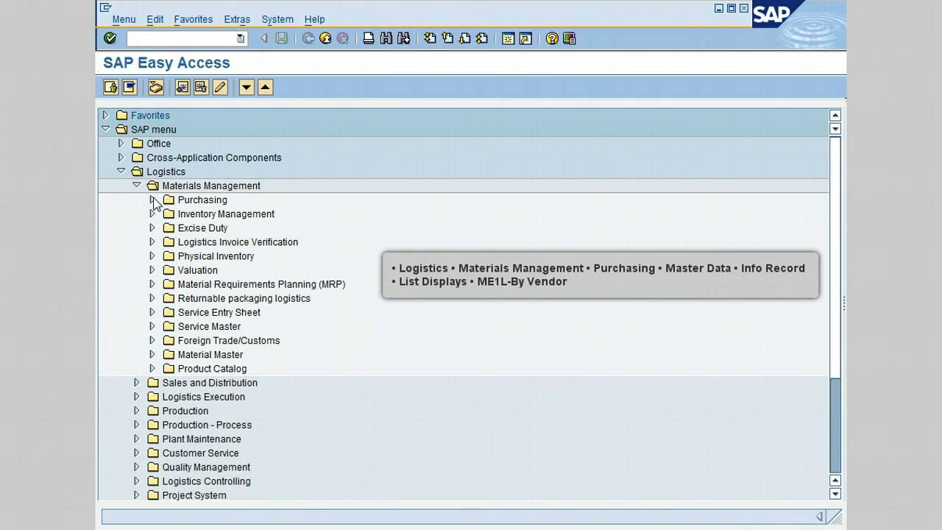
left_click(153, 200)
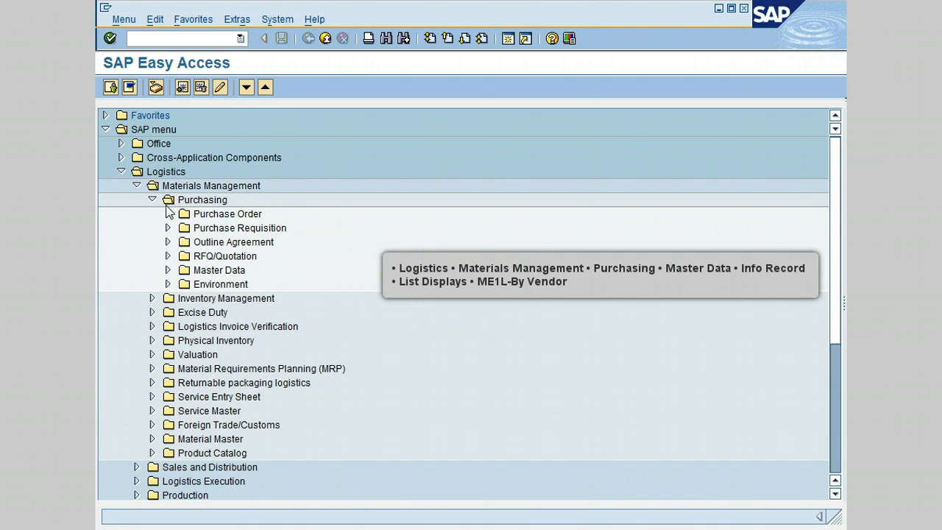
left_click(167, 271)
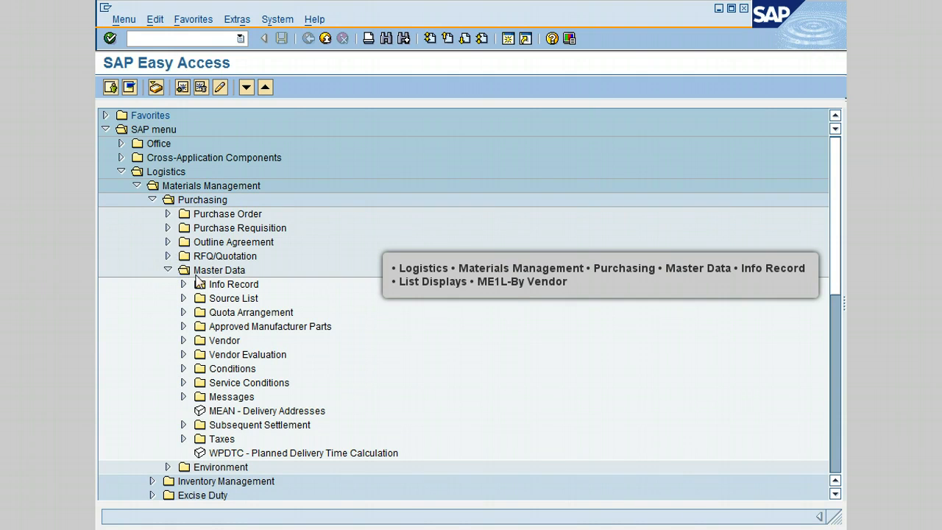
left_click(183, 285)
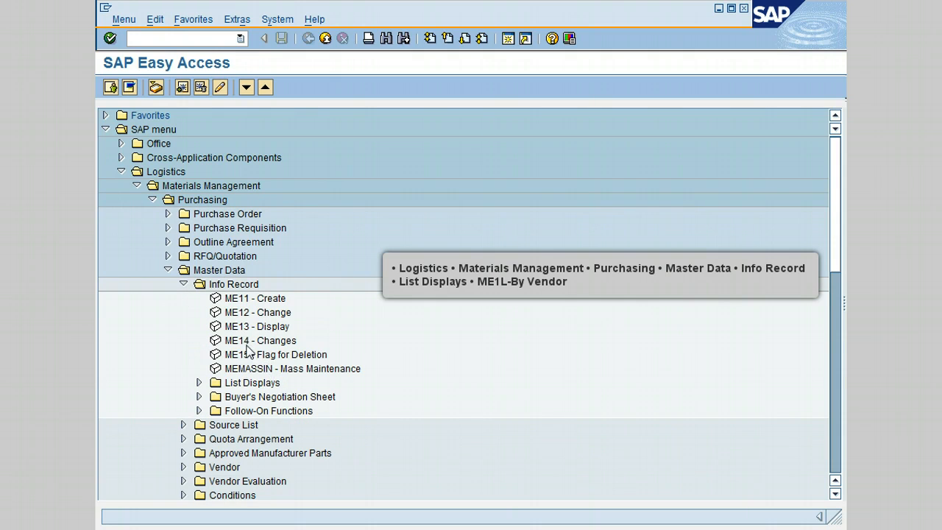
left_click(198, 383)
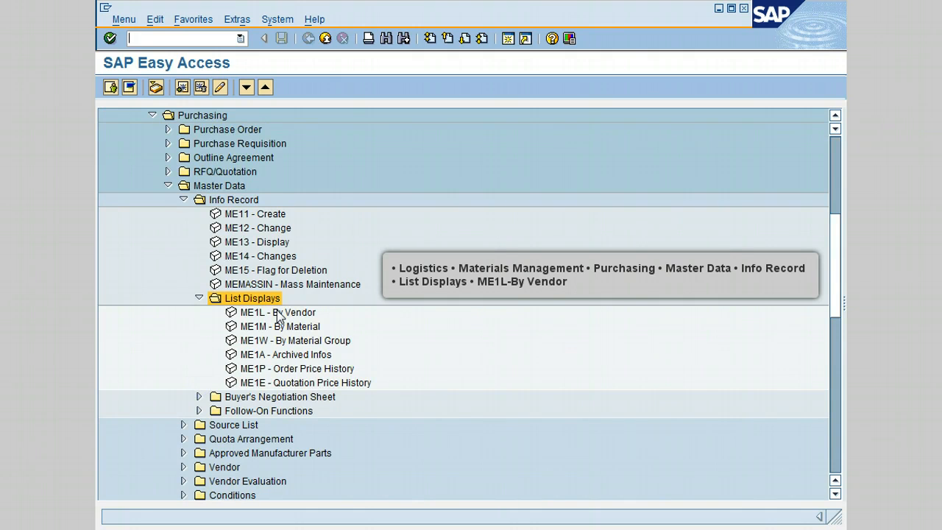
left_click(278, 312)
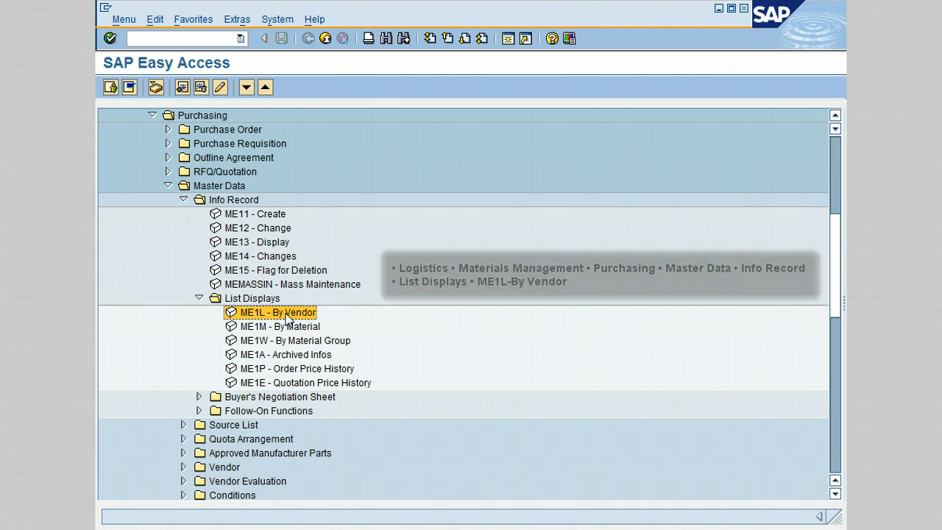
double_click(287, 314)
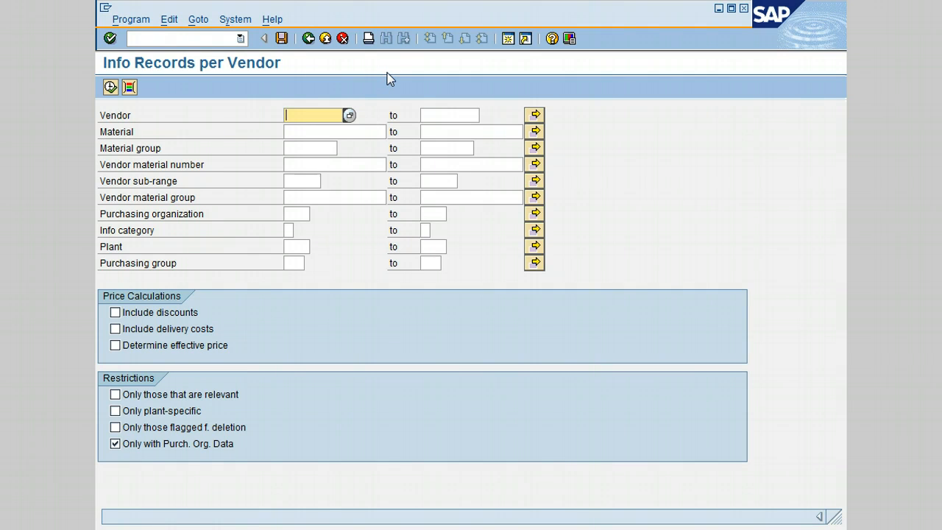
- Set the report's purchasing organization to 3000 and the plant to 3100
left_click(291, 213)
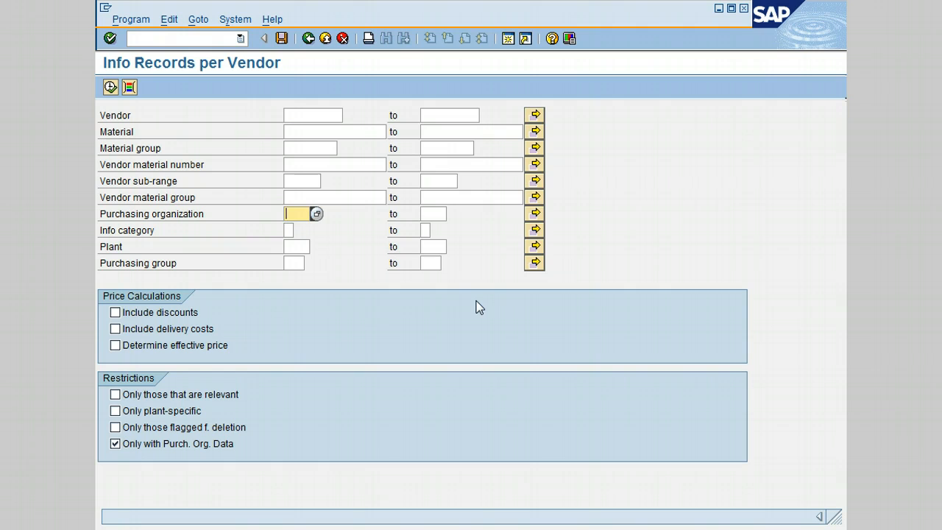
type("300")
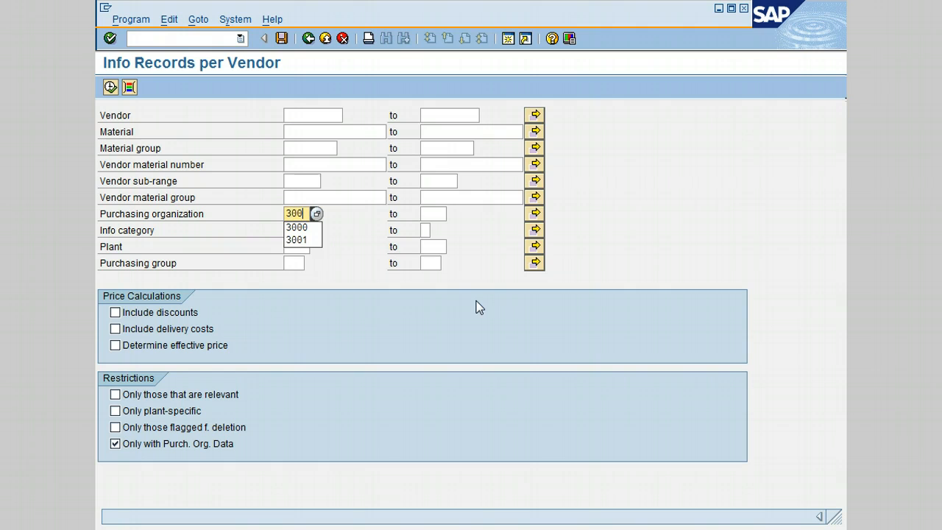
type("0")
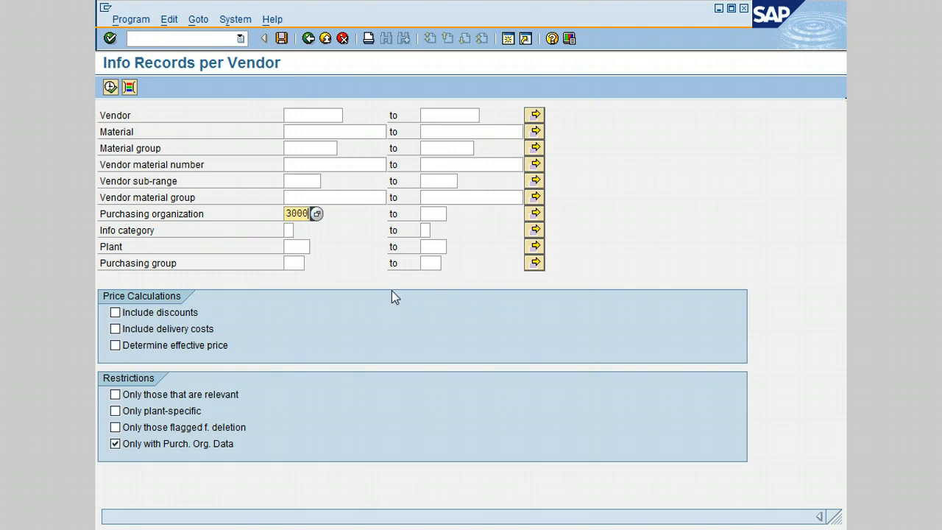
left_click(308, 245)
type("3100")
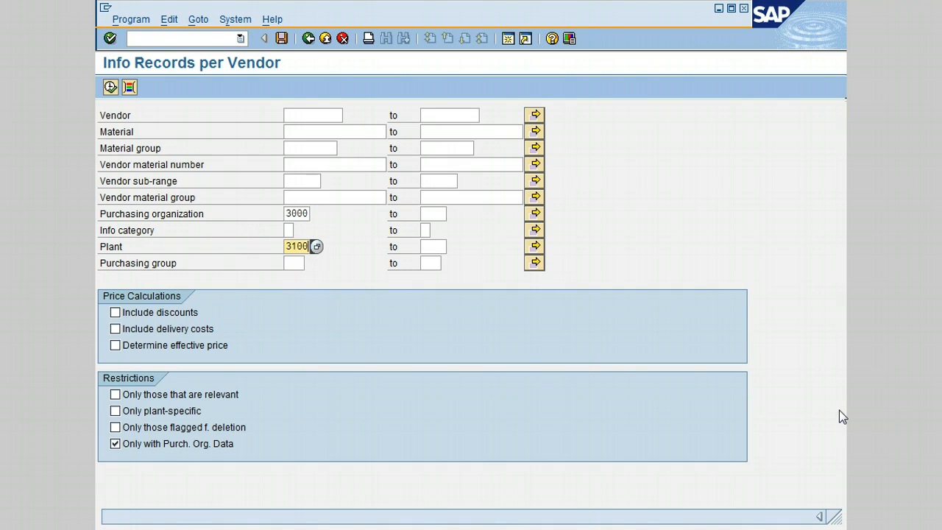
- Clear the restriction to records with purchasing organization data only and run the info records report
left_click(289, 280)
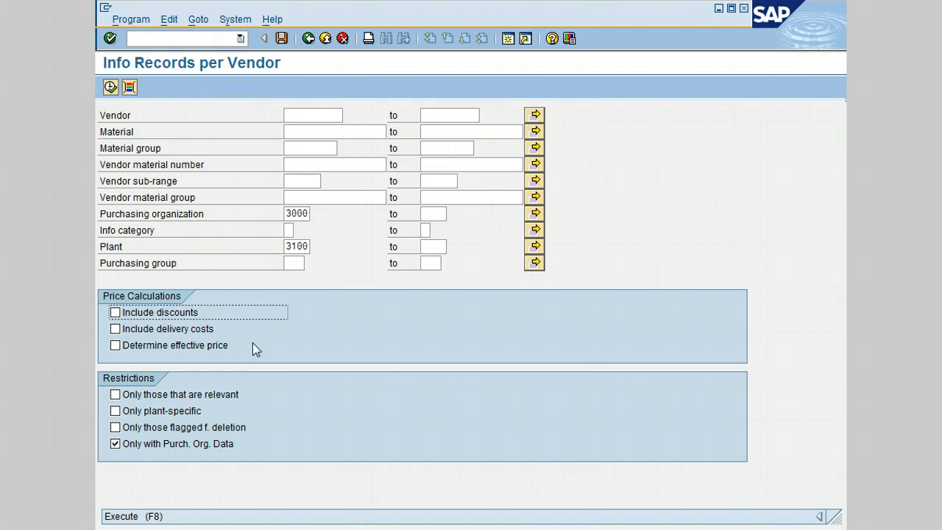
left_click(272, 444)
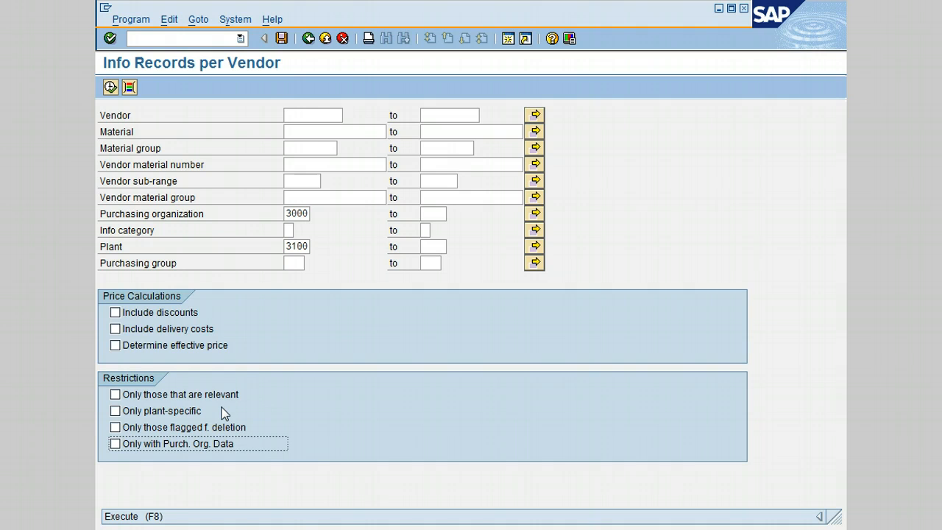
left_click(277, 427)
left_click(277, 427)
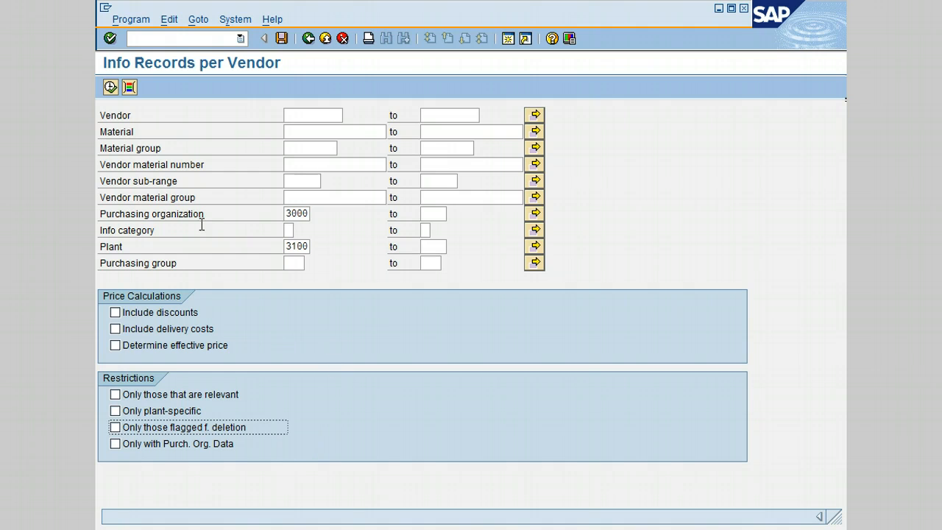
left_click(109, 87)
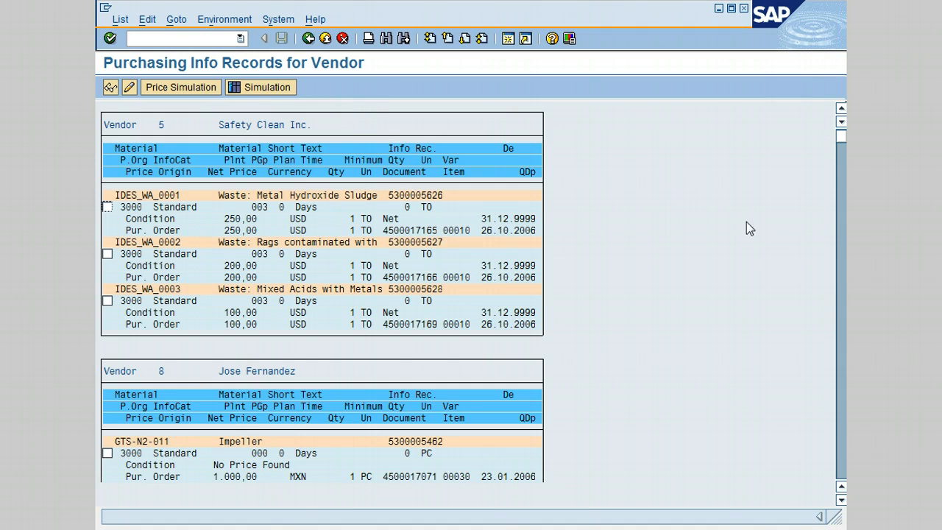
- Look through the purchasing info records per vendor up to the last page and return to the first page
left_click(842, 459)
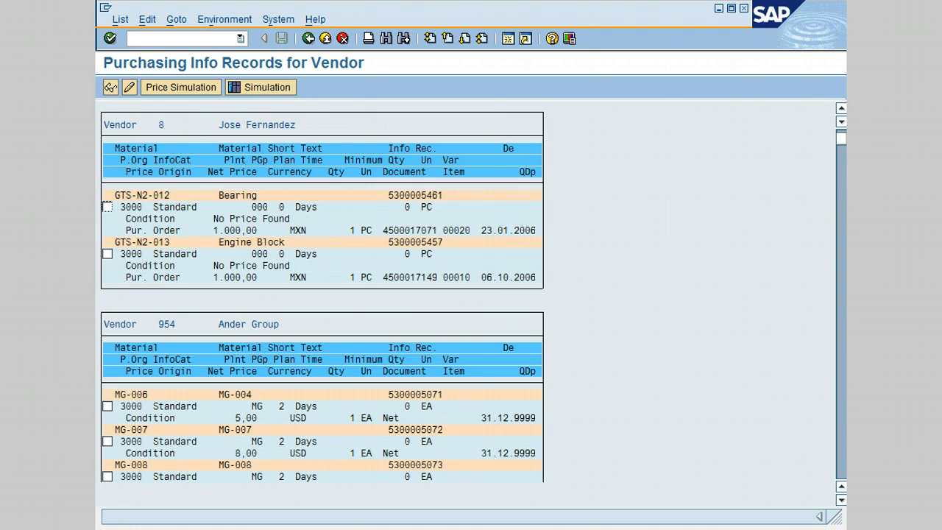
left_click(842, 458)
left_click(842, 458)
left_click(841, 458)
left_click(840, 453)
left_click(840, 454)
left_click(840, 133)
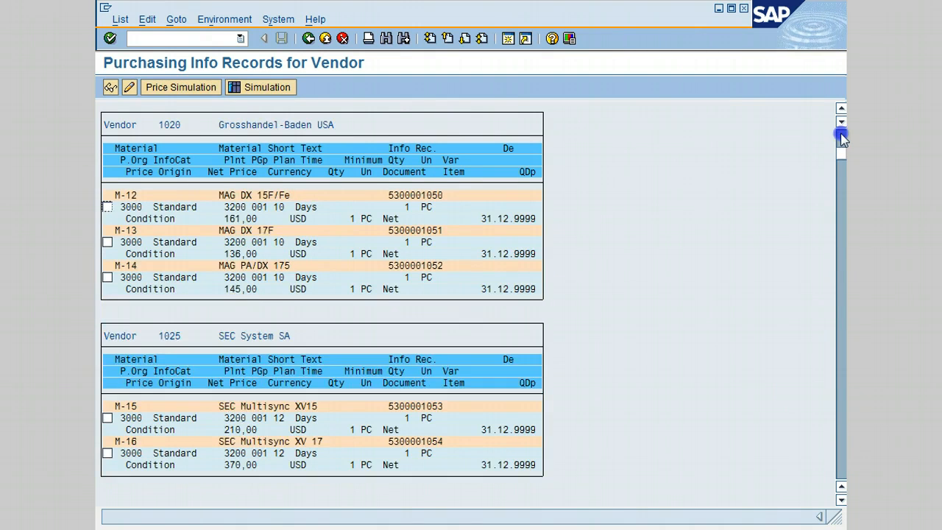
left_click(840, 134)
left_click_drag(841, 148, 841, 121)
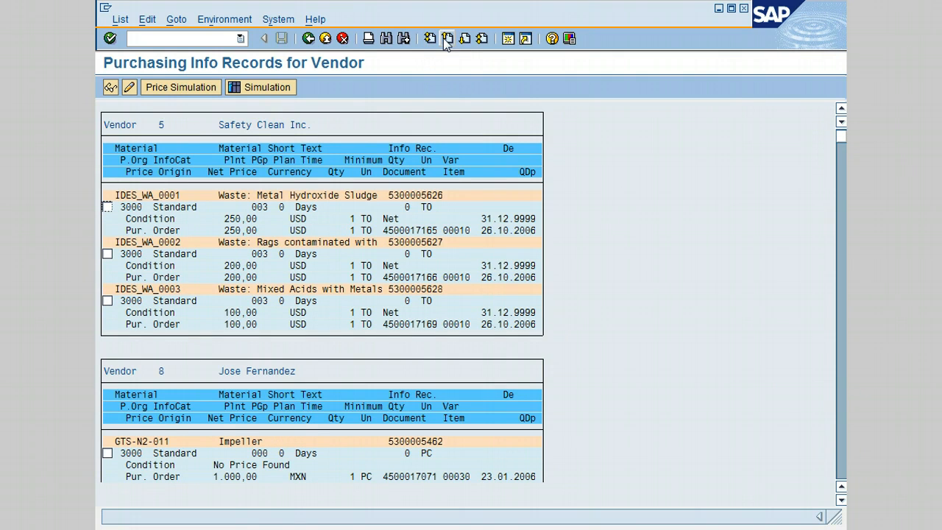
left_click(465, 40)
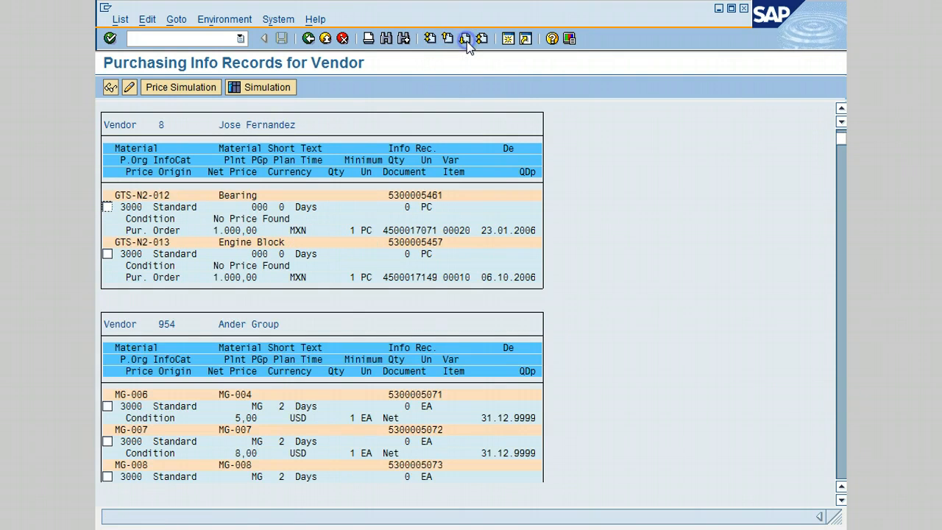
left_click(483, 40)
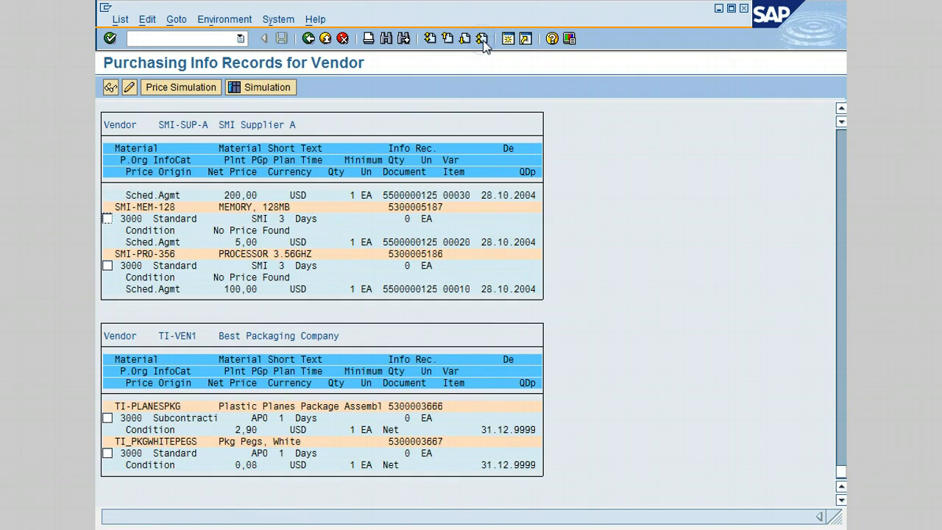
left_click(430, 40)
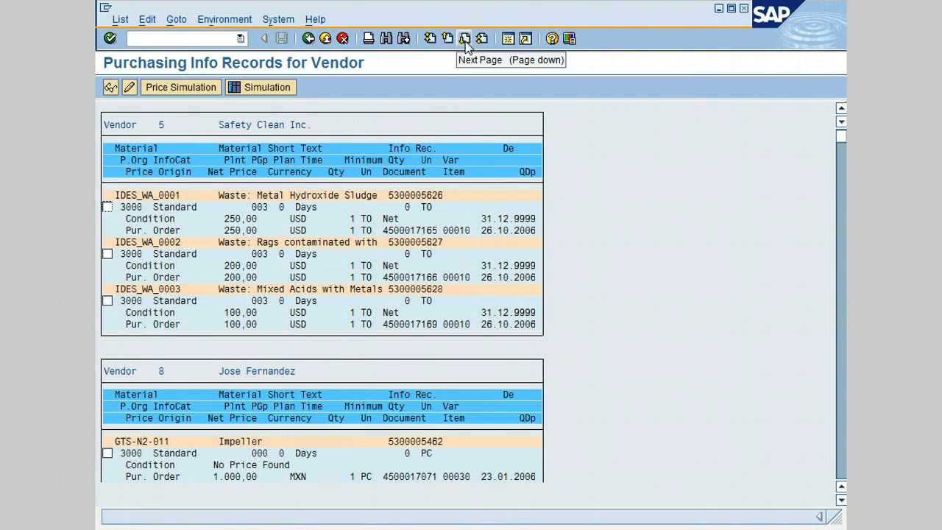
- Display the info record for material MG-006 of vendor Ander Group and return to the list
left_click(464, 40)
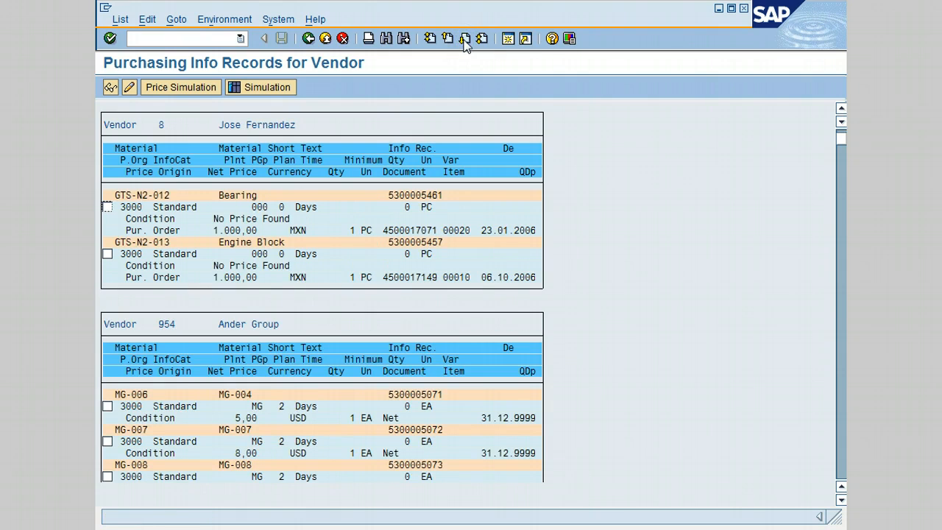
left_click(107, 407)
left_click(111, 86)
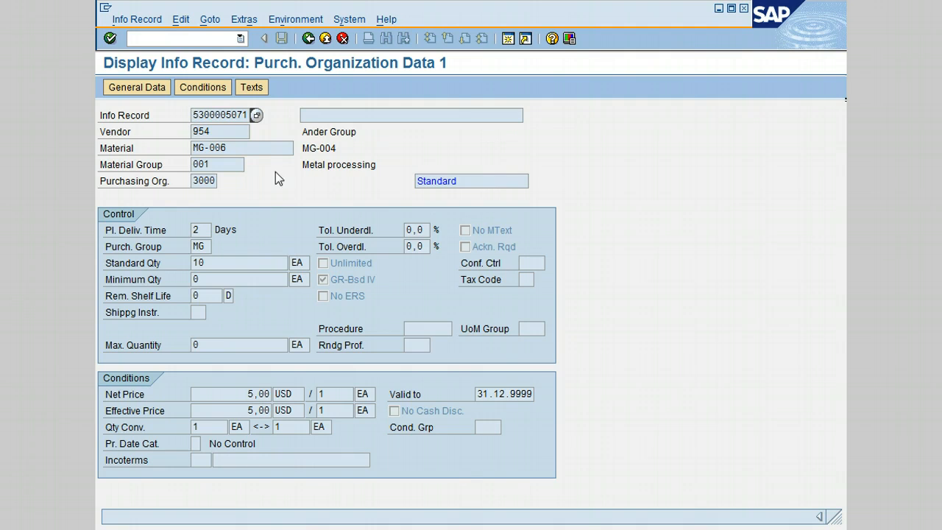
left_click(307, 39)
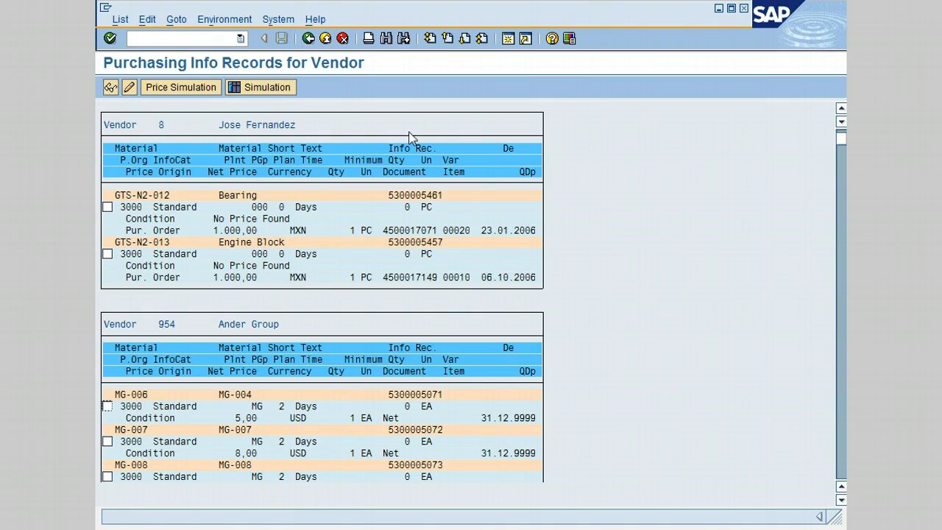
- Open the Ander Group info record for material MG-006 in change mode, and return to the list
left_click(108, 406)
left_click(128, 87)
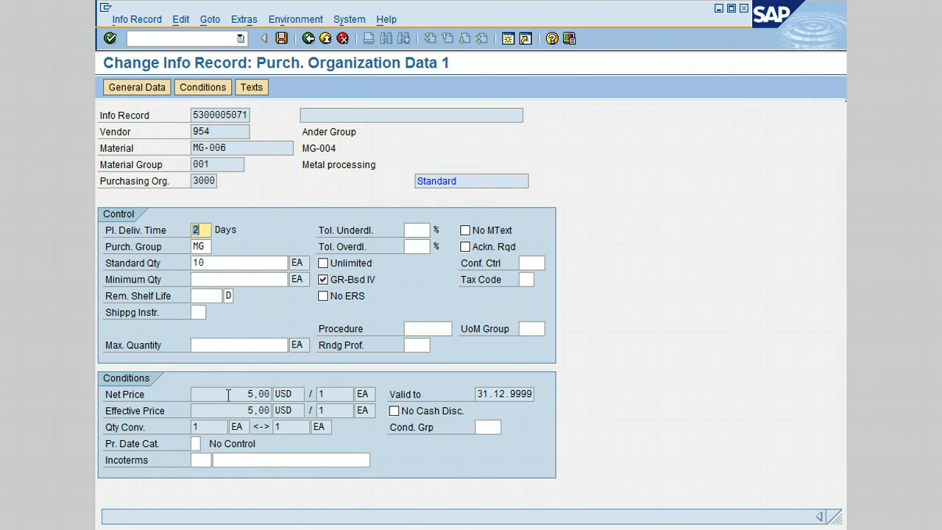
left_click(308, 39)
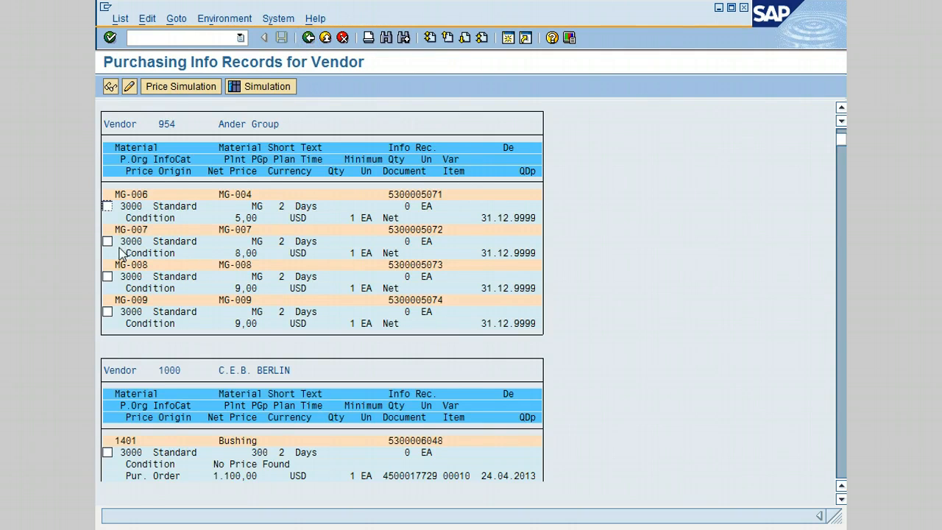
- Run a price simulation for Ander Group's material MG-006 with a simulation quantity of 4 and delivery costs included
left_click(107, 206)
left_click(181, 87)
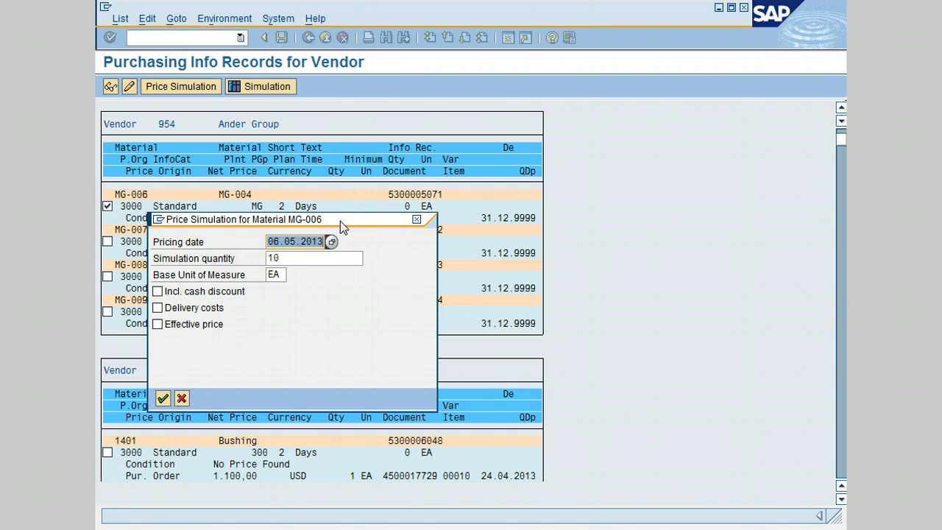
left_click_drag(340, 221, 477, 251)
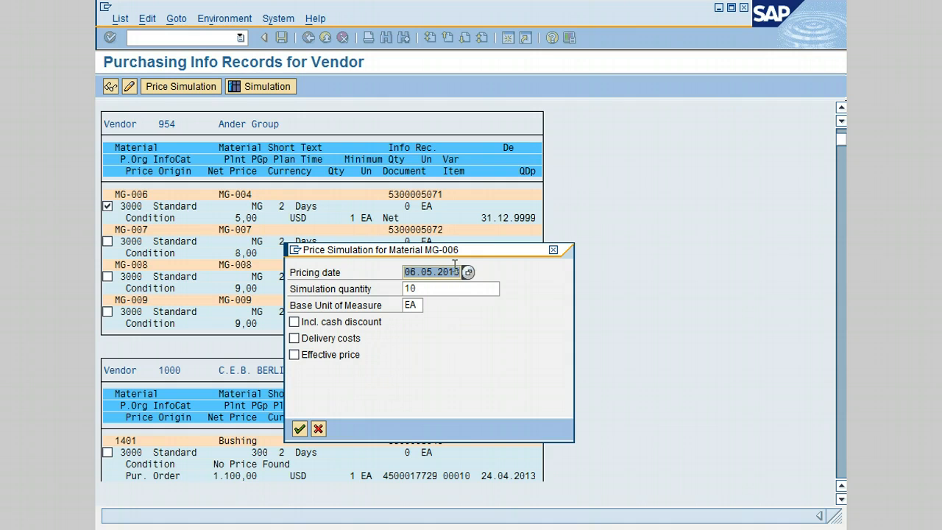
left_click_drag(428, 289, 342, 288)
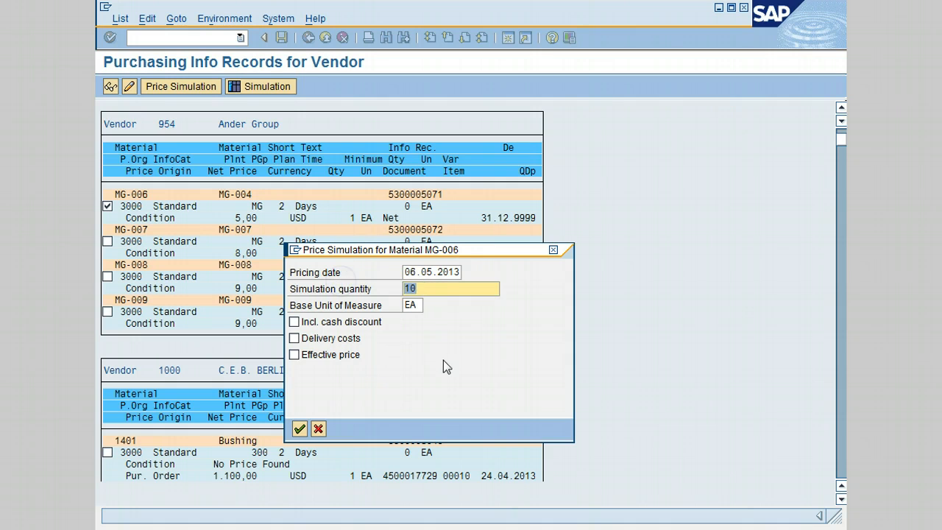
type("4")
key("Tab")
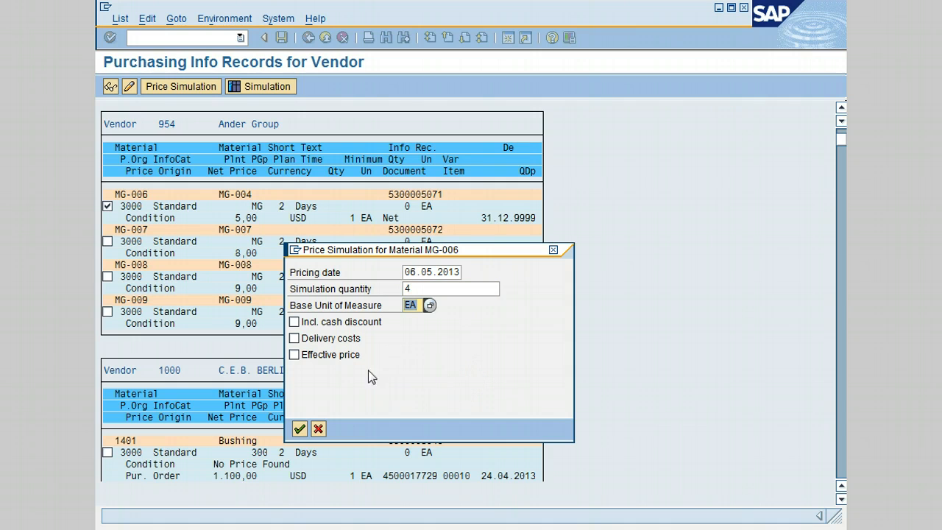
left_click(294, 339)
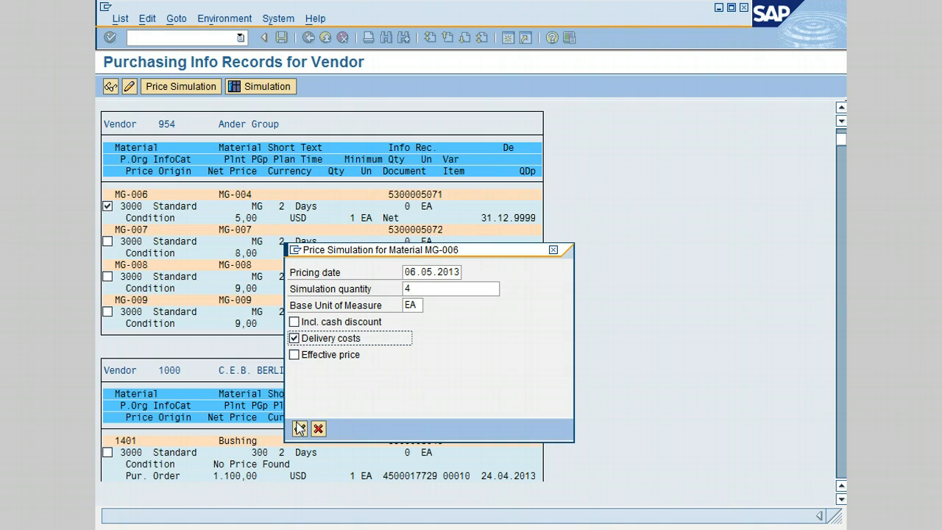
left_click(300, 430)
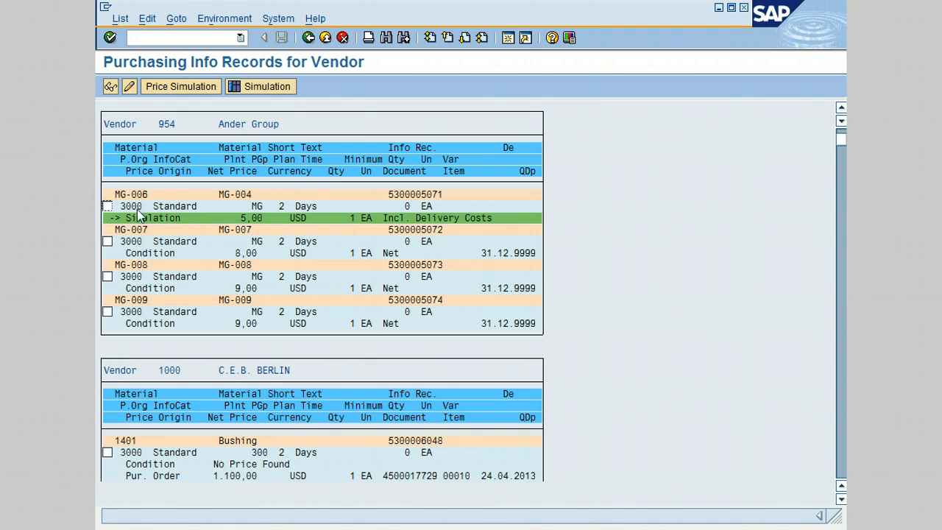
- Run a price simulation for Ander Group's material MG-006 with the effective price option enabled, dismissing the warning
left_click(106, 206)
left_click(181, 87)
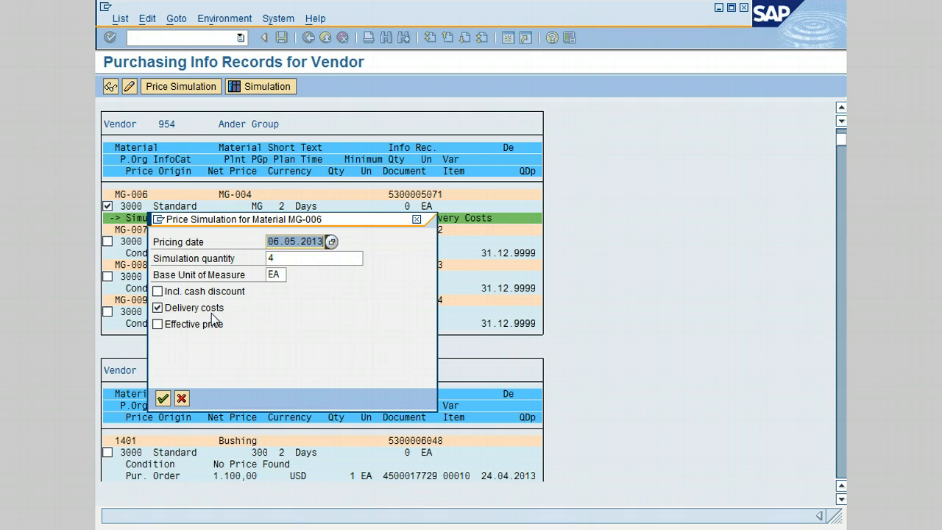
left_click(157, 324)
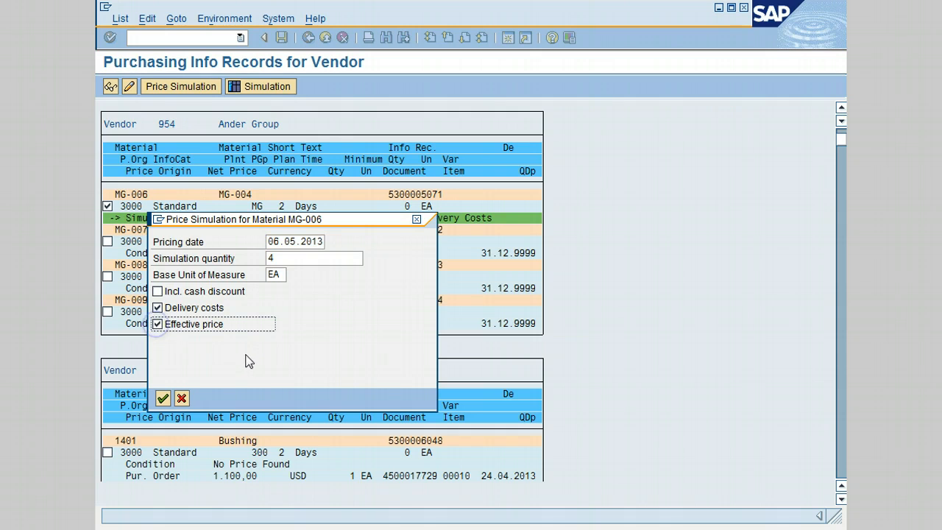
left_click(164, 398)
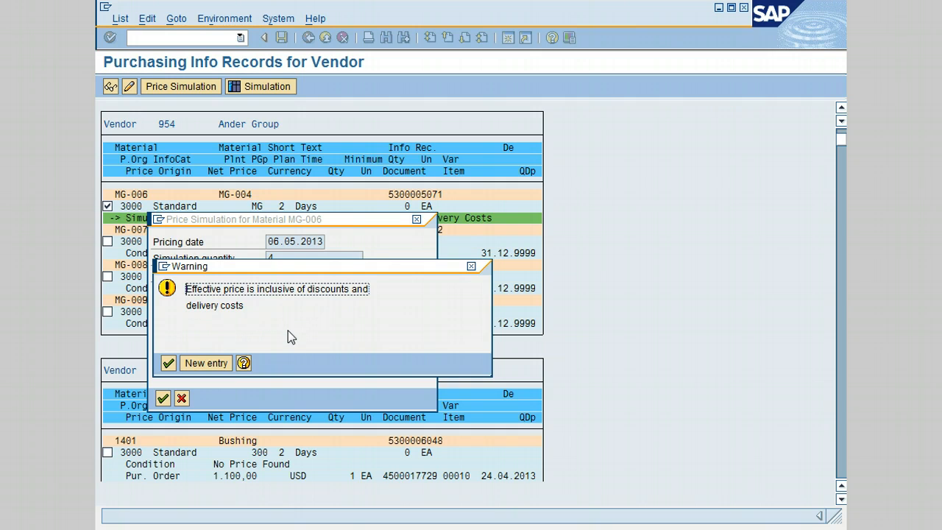
left_click(471, 268)
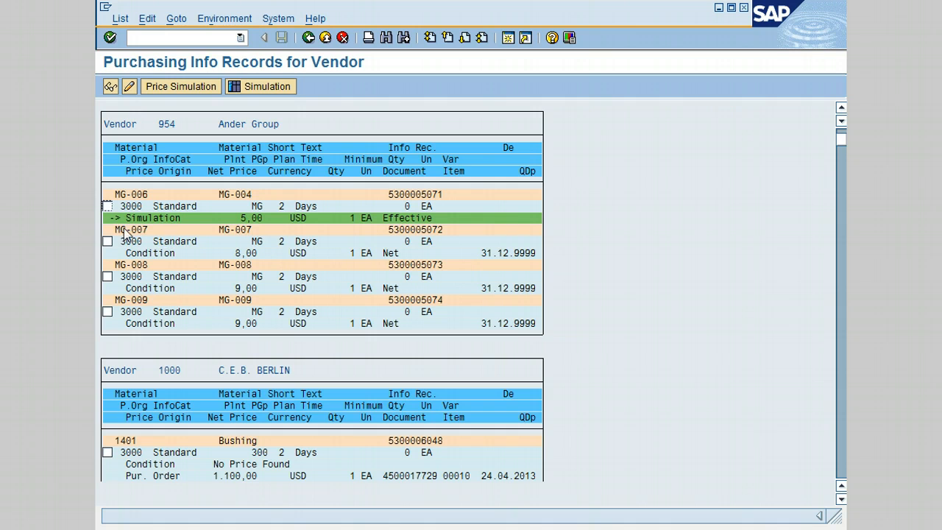
- Simulate the price of material MG-006 again with delivery costs instead of the effective price, and exit the info record list
left_click(107, 206)
left_click(190, 87)
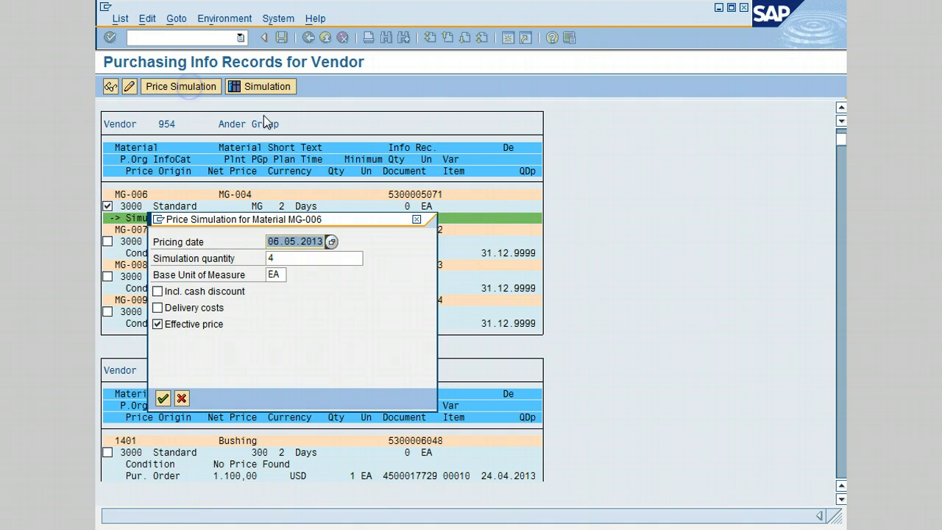
left_click(157, 325)
left_click(158, 324)
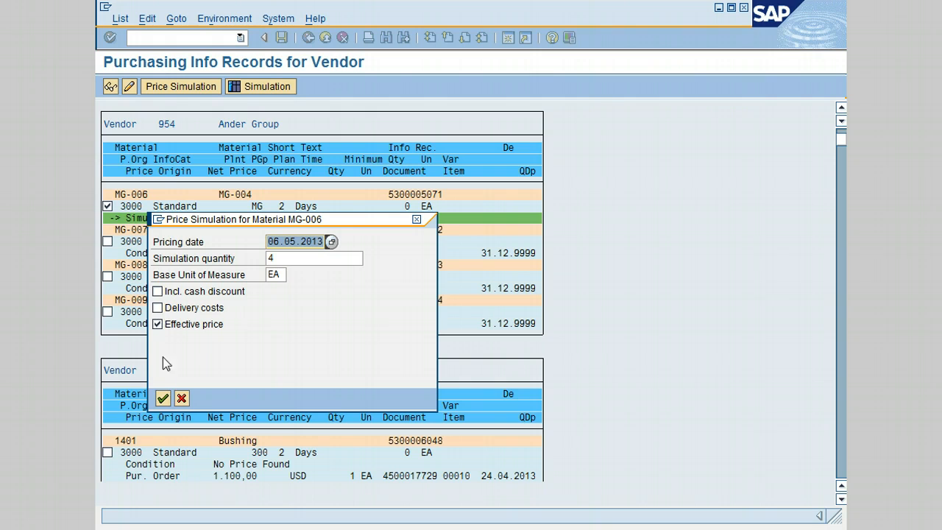
left_click(158, 308)
left_click(159, 324)
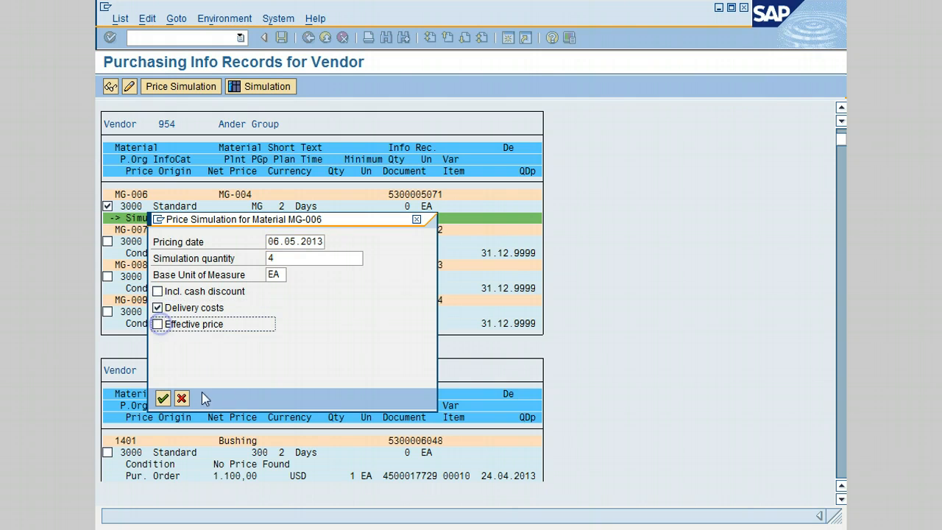
left_click(163, 398)
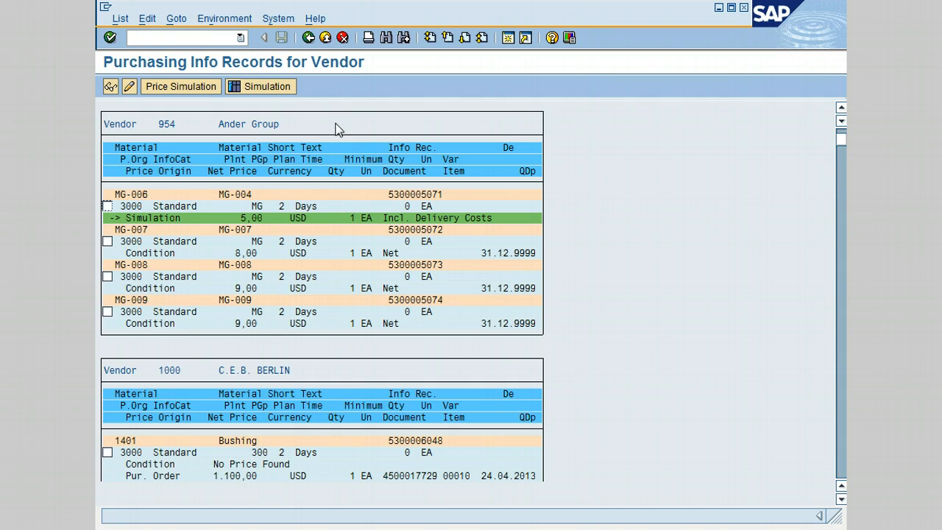
left_click(326, 38)
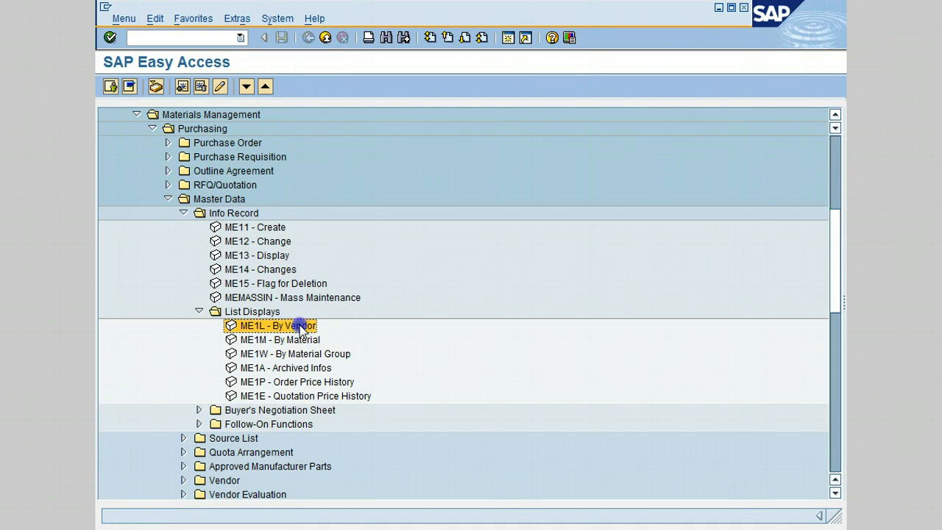